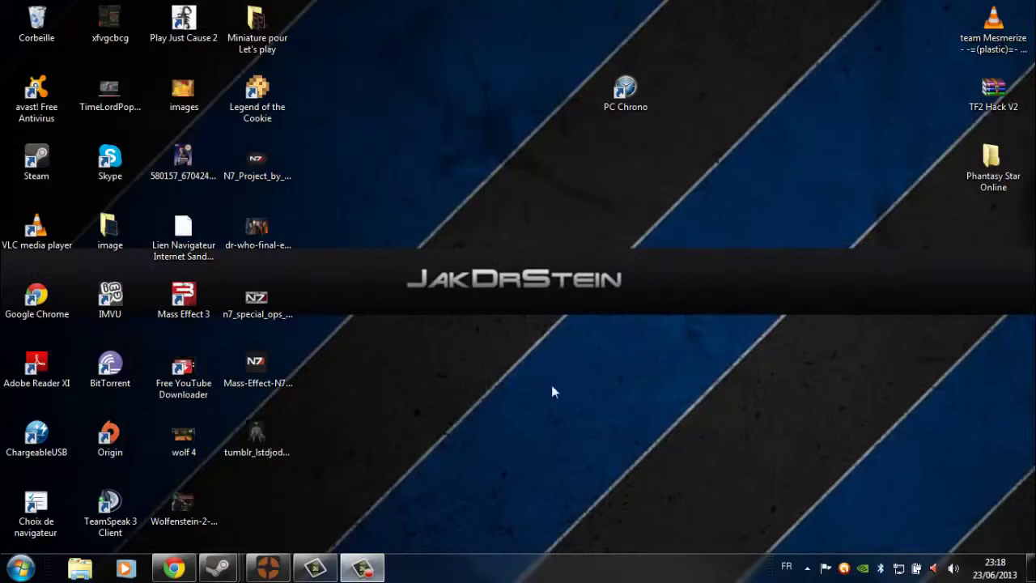
Move the Fraps shortcut to the middle of the desktop, just below the wallpaper's name text.
left_click_drag(579, 265, 616, 275)
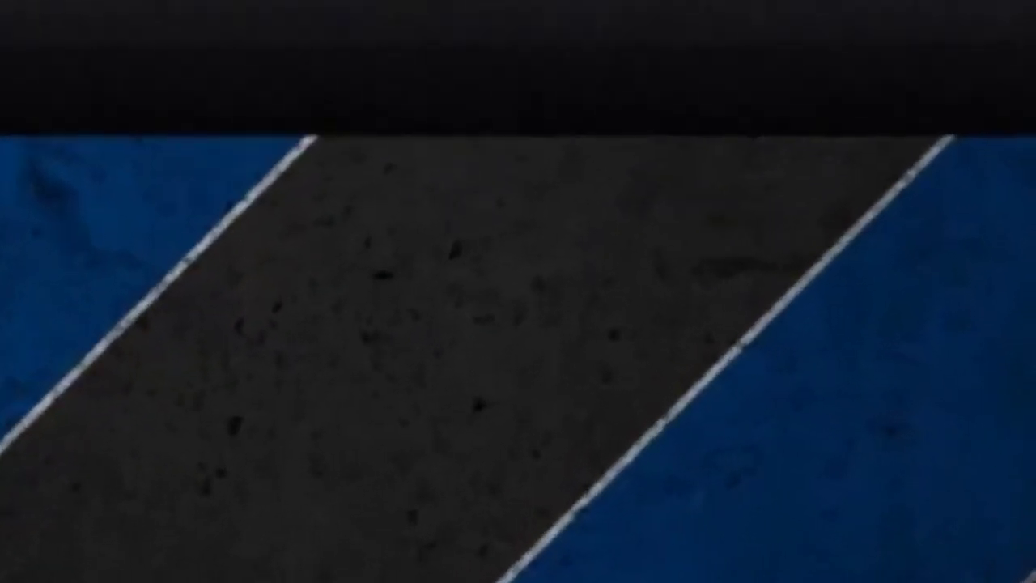
left_click_drag(827, 364, 800, 366)
left_click_drag(998, 288, 554, 233)
left_click_drag(647, 277, 560, 347)
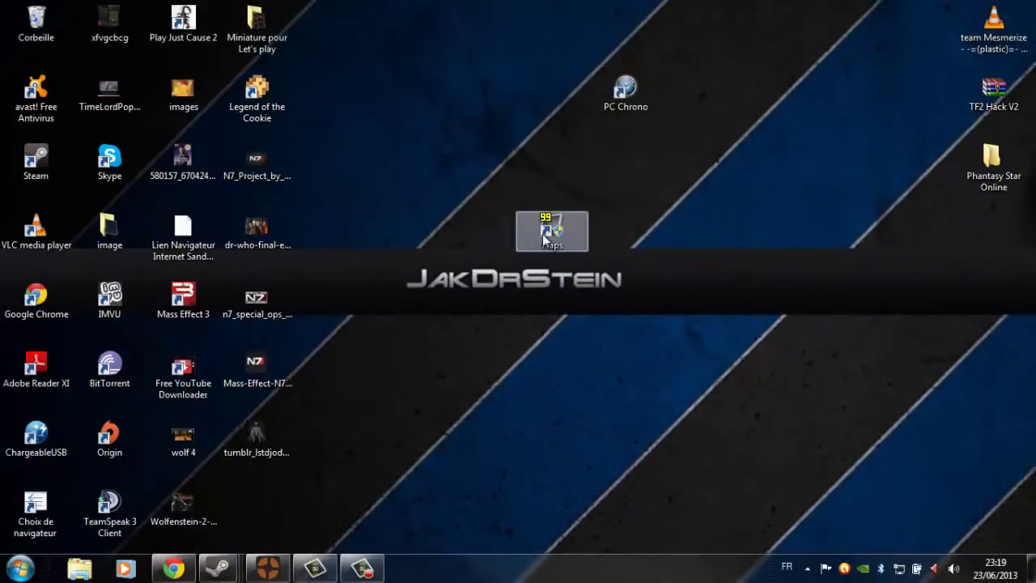
left_click_drag(546, 235, 564, 298)
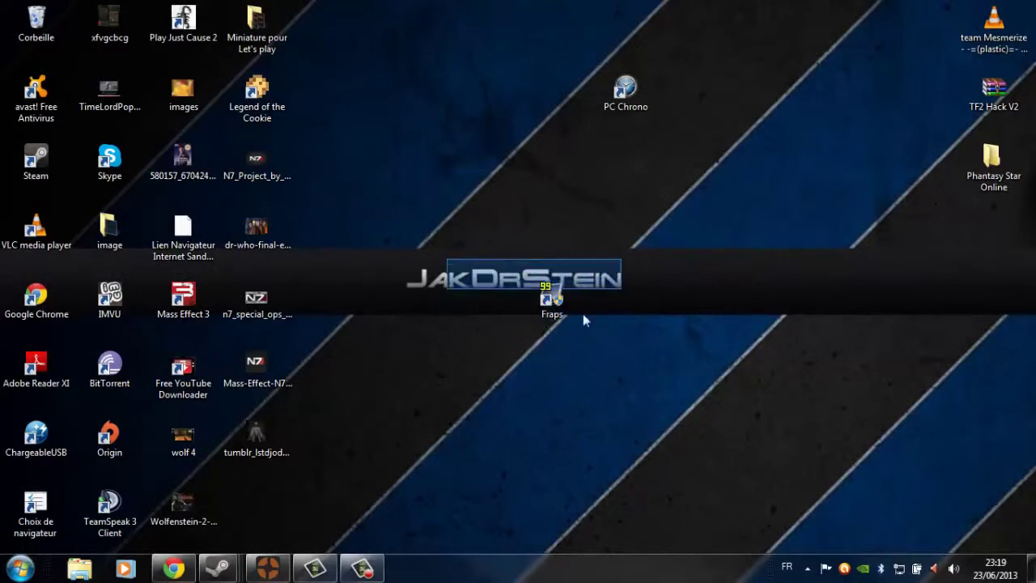
left_click(575, 268)
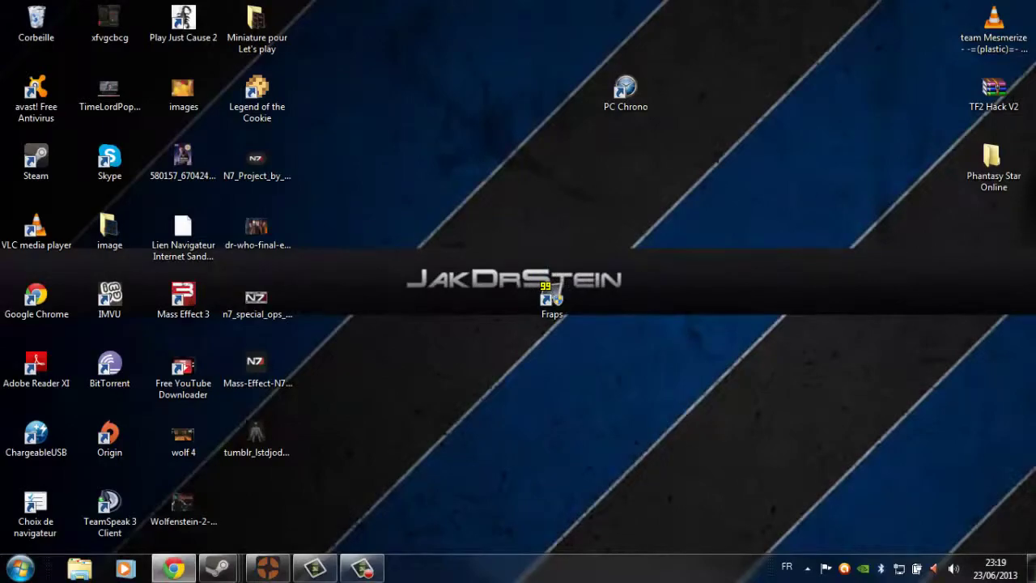
Switch to Chrome, agree to the MEGA Terms of Service and download Fraps 3.5.9.rar.
left_click(174, 569)
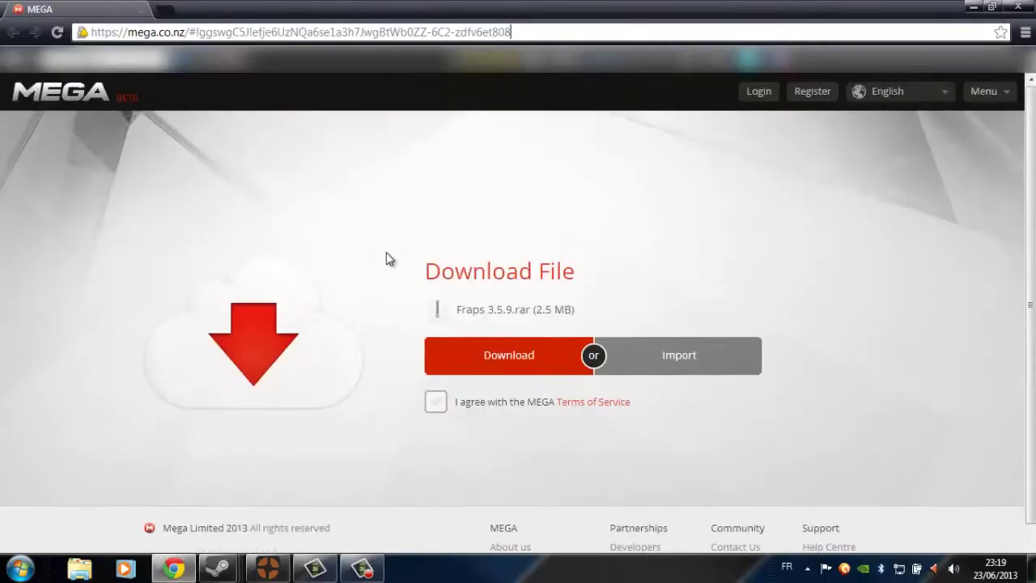
scroll(331, 247, "down", 1)
scroll(361, 257, "up", 1)
left_click_drag(530, 32, 451, 33)
left_click(378, 182)
left_click(436, 409)
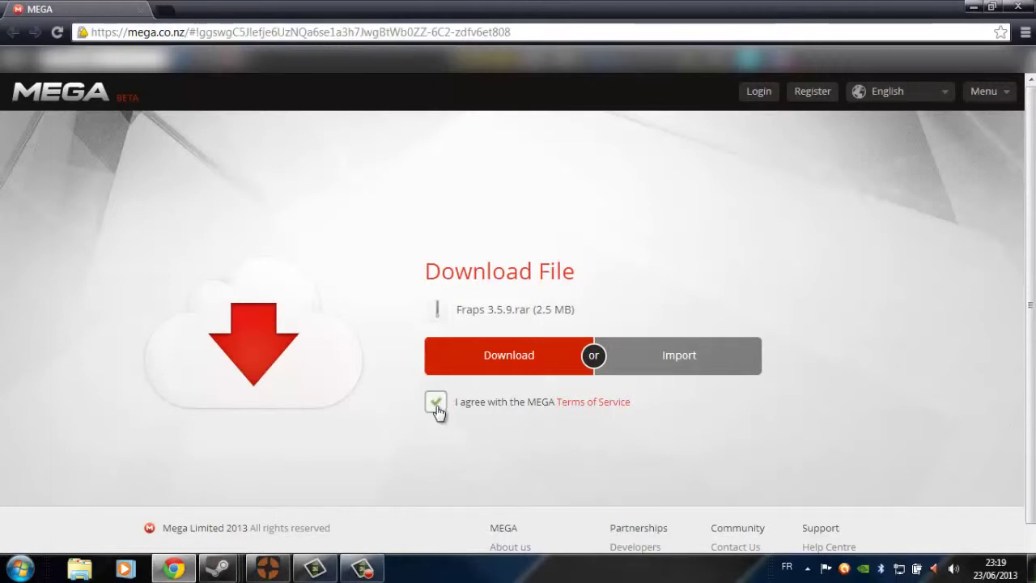
left_click(522, 360)
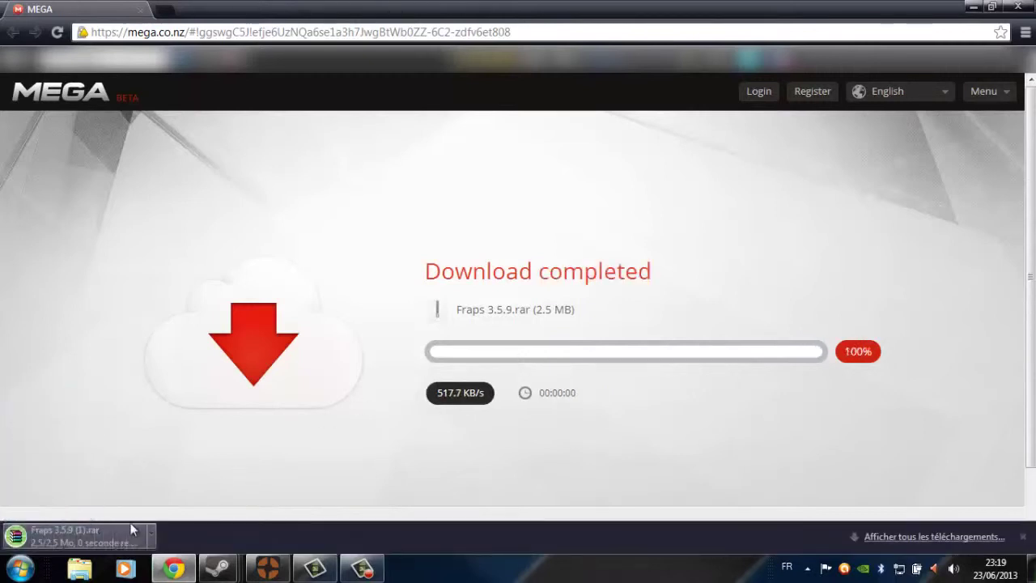
Open the downloaded Fraps archive and launch setup.exe from it.
left_click(85, 534)
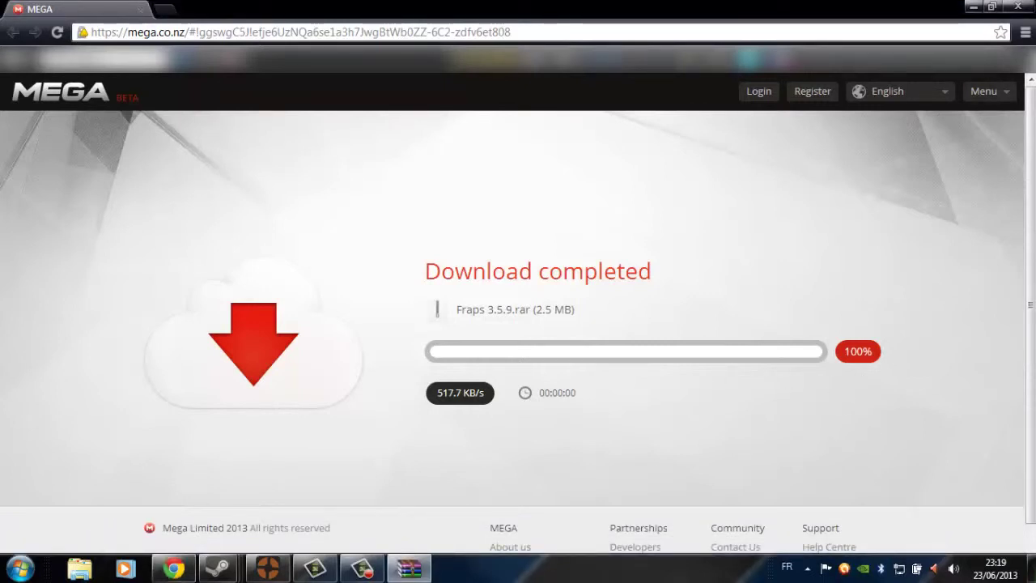
left_click_drag(1035, 235, 751, 80)
left_click(712, 302)
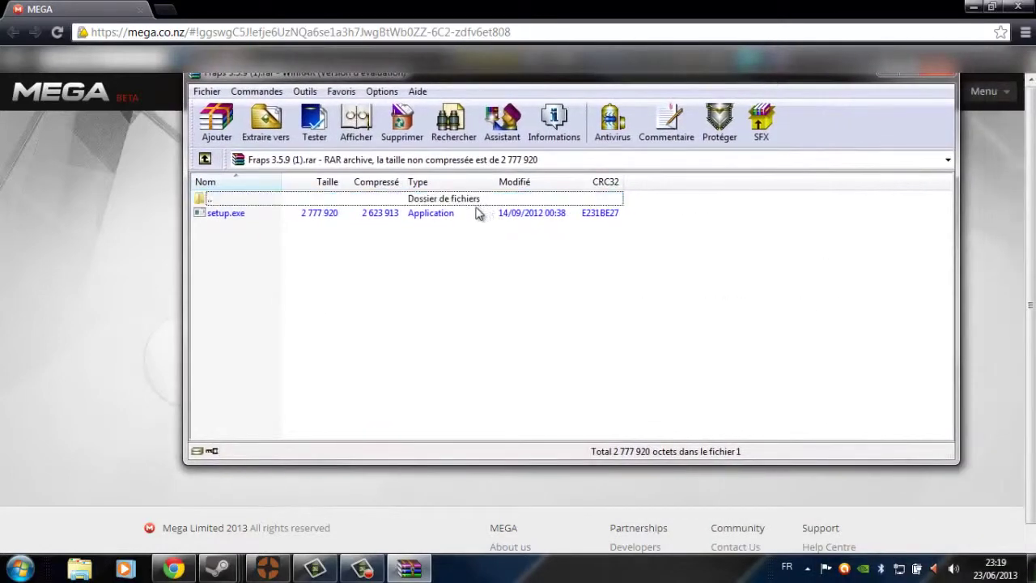
left_click_drag(730, 214, 704, 287)
double_click(293, 214)
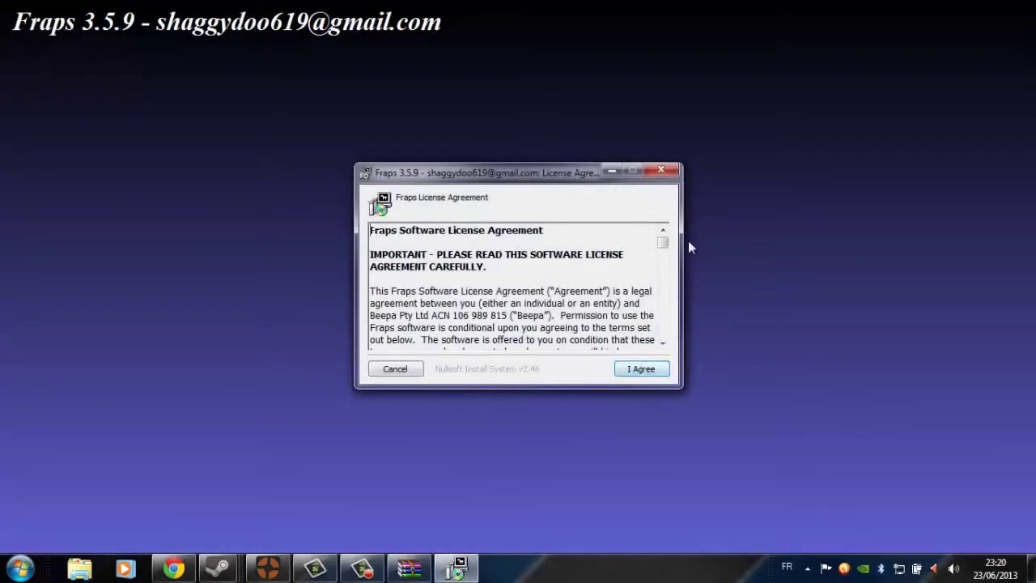
Look through the Fraps license agreement, then close the installer and the WinRAR archive.
scroll(666, 256, "down", 1)
scroll(666, 256, "down", 3)
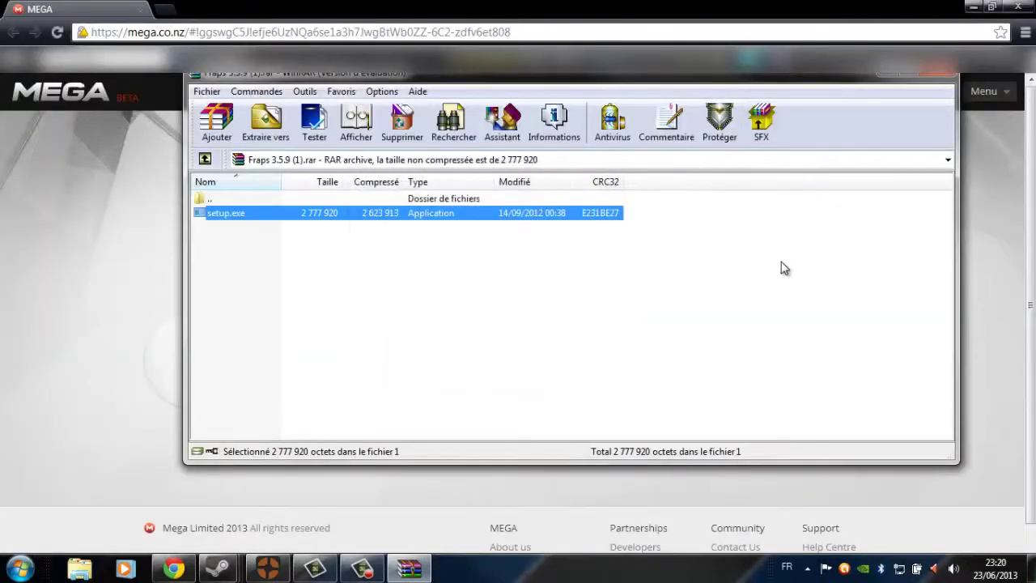
left_click(937, 72)
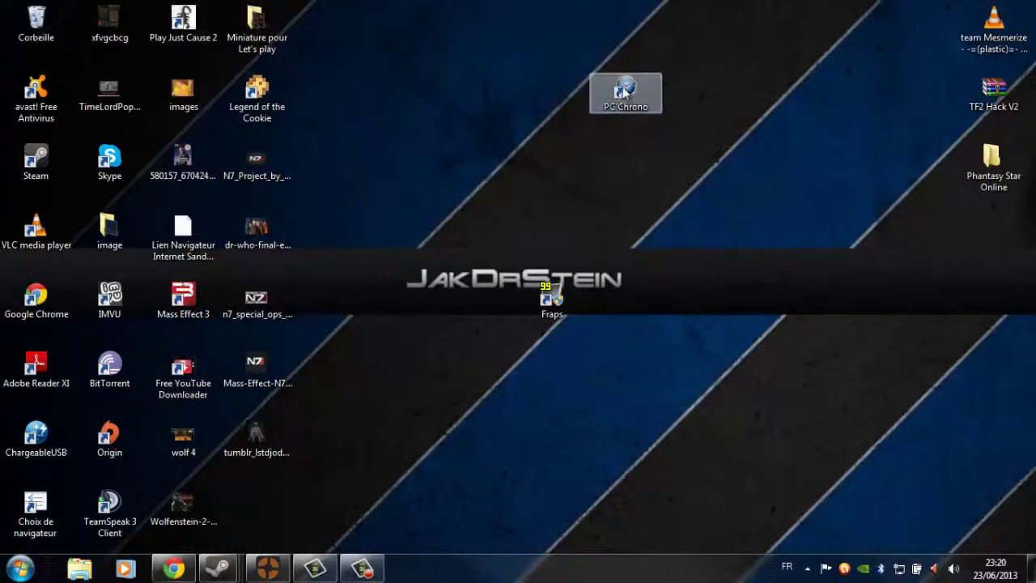
Rearrange the PC Chrono and Fraps shortcuts on the desktop and launch Fraps.
left_click_drag(623, 89, 972, 306)
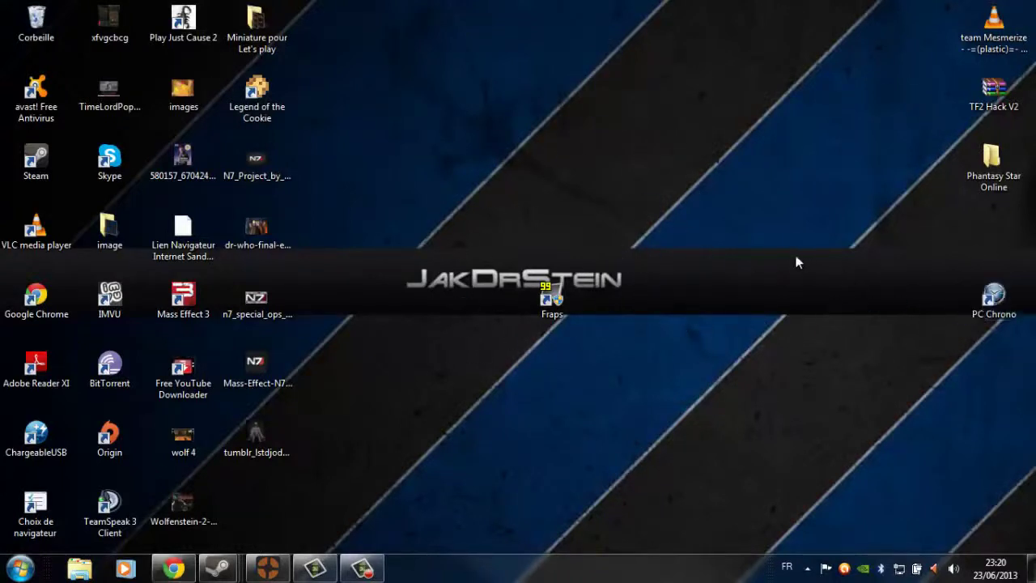
left_click_drag(551, 301, 444, 172)
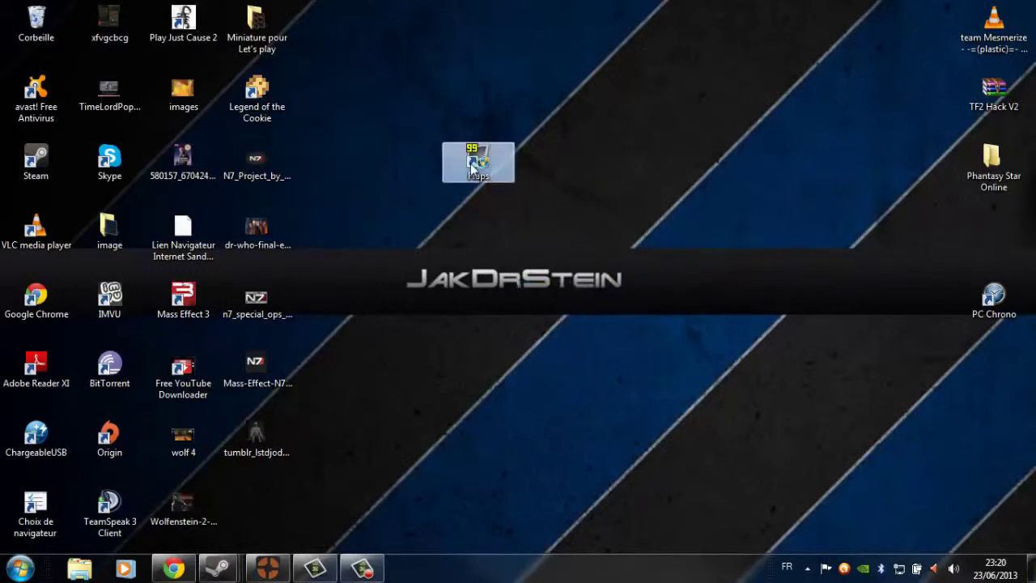
double_click(472, 169)
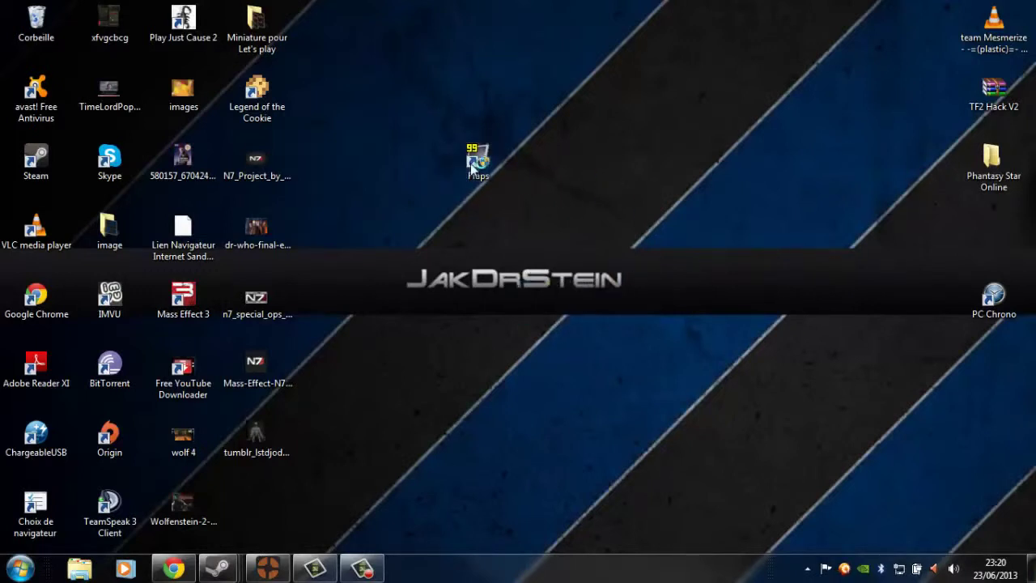
double_click(474, 162)
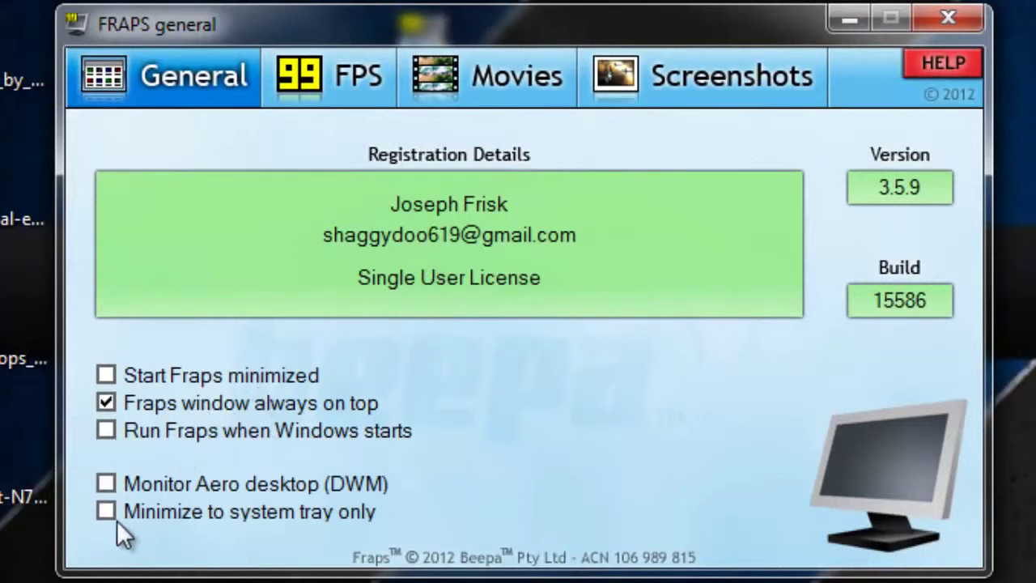
Toggle the options for running Fraps when Windows starts and keeping its window always on top, then restore both.
left_click(106, 430)
left_click(109, 403)
left_click(106, 430)
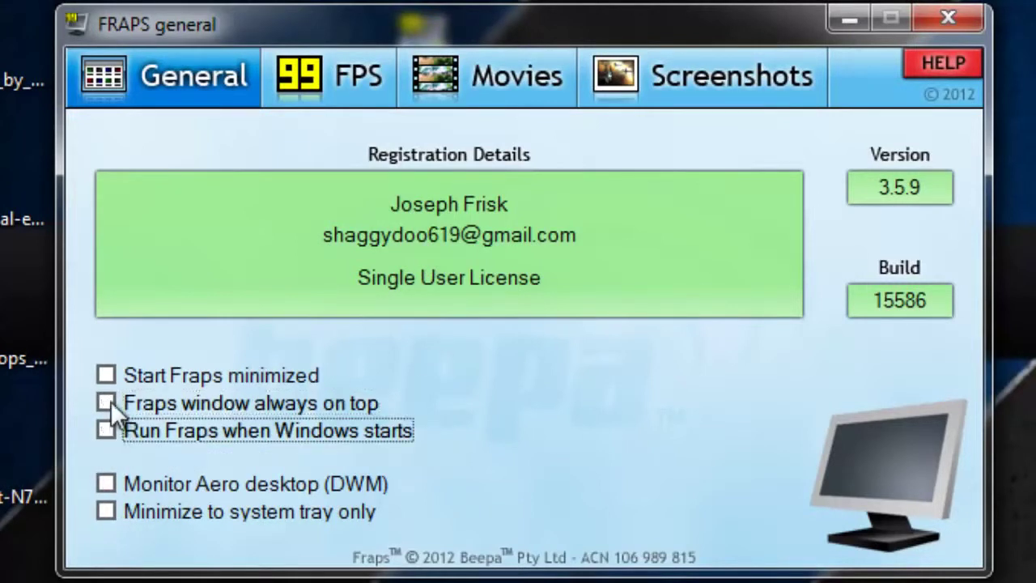
left_click(111, 400)
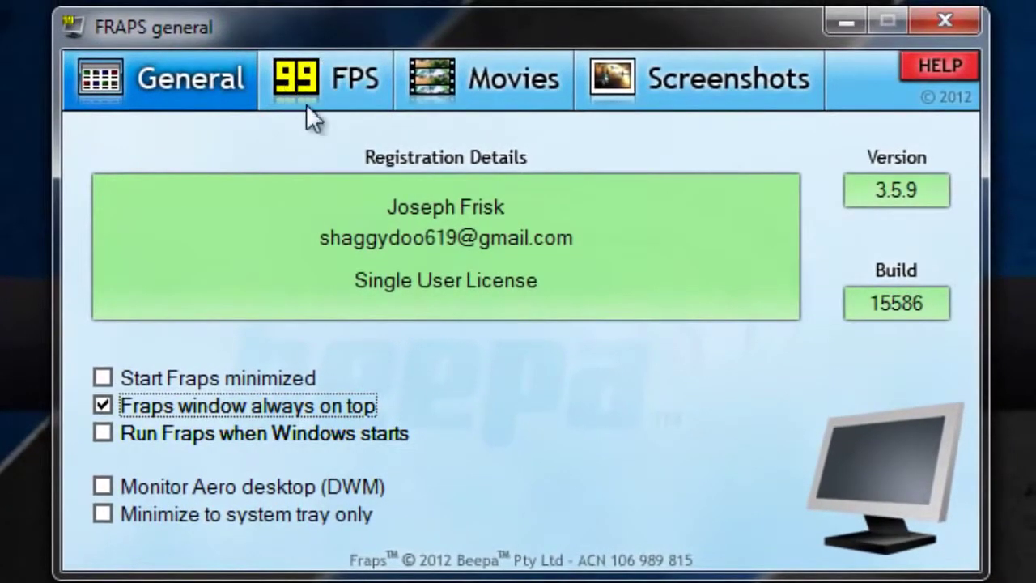
Try several FPS overlay corners and the Hide overlay option, ending on the upper-left corner.
left_click(309, 102)
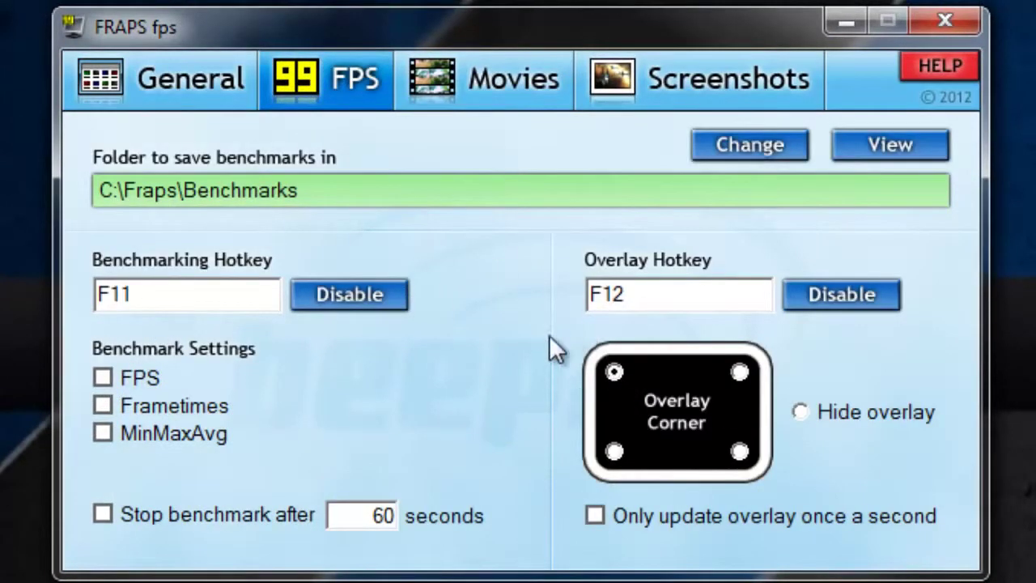
left_click(736, 372)
left_click(614, 451)
left_click(614, 370)
left_click_drag(374, 17, 377, 1)
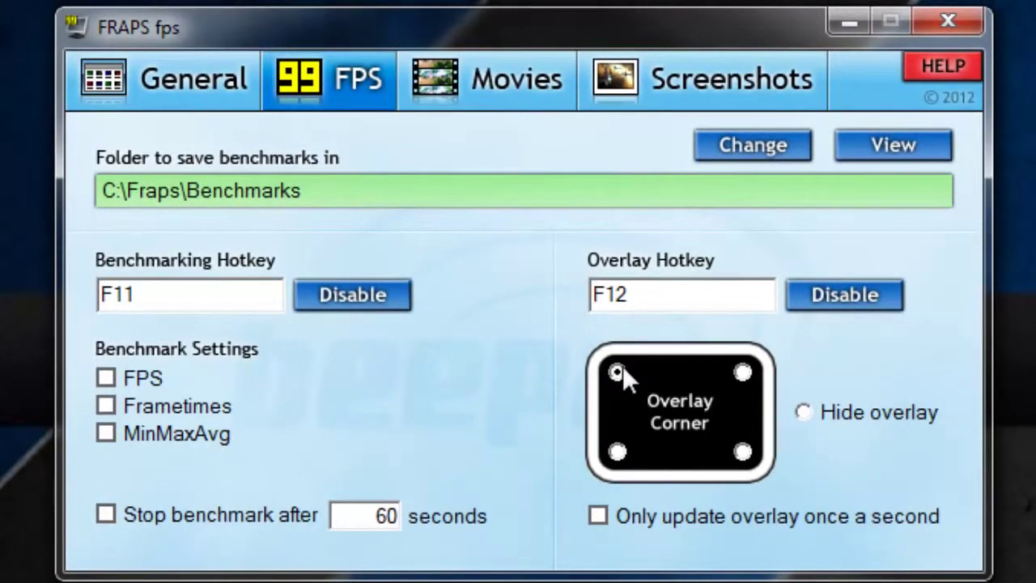
left_click(742, 373)
left_click(812, 412)
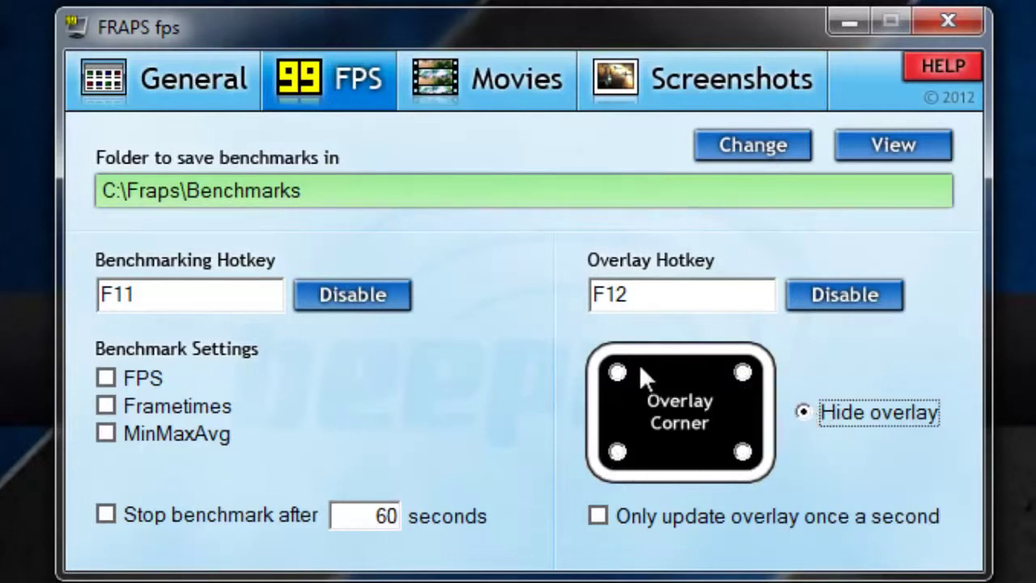
left_click(618, 370)
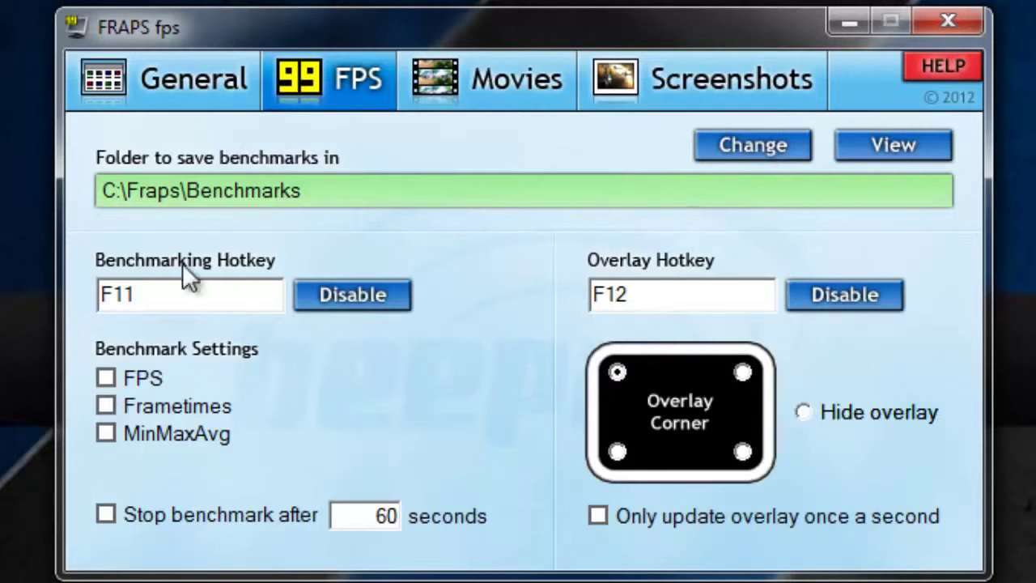
double_click(172, 294)
left_click(709, 289)
Open the movie capture settings and look at the folder selection for saved movies, closing it without a change.
left_click(498, 81)
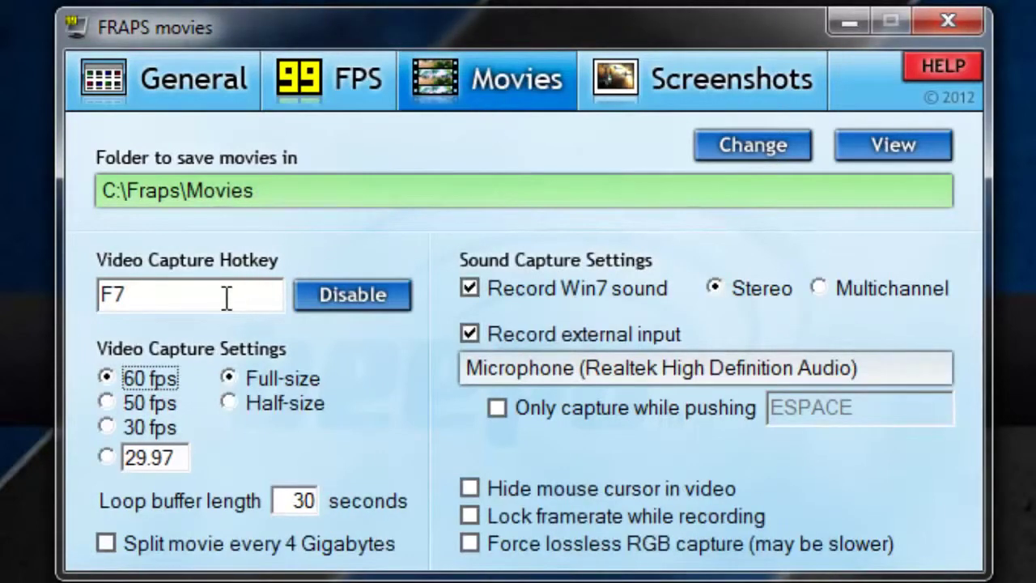
left_click(131, 190)
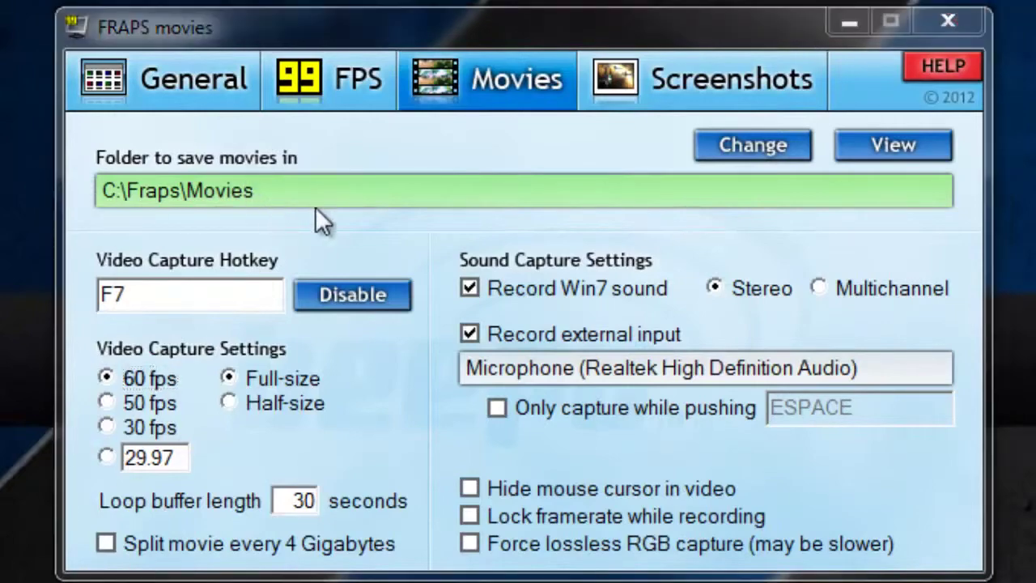
left_click(316, 203)
left_click(626, 117)
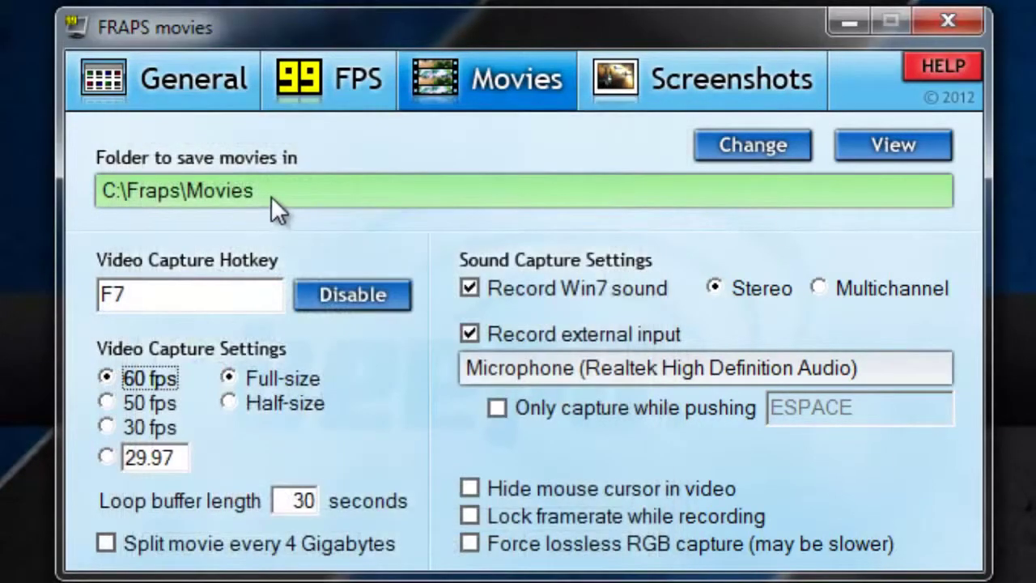
left_click(281, 191)
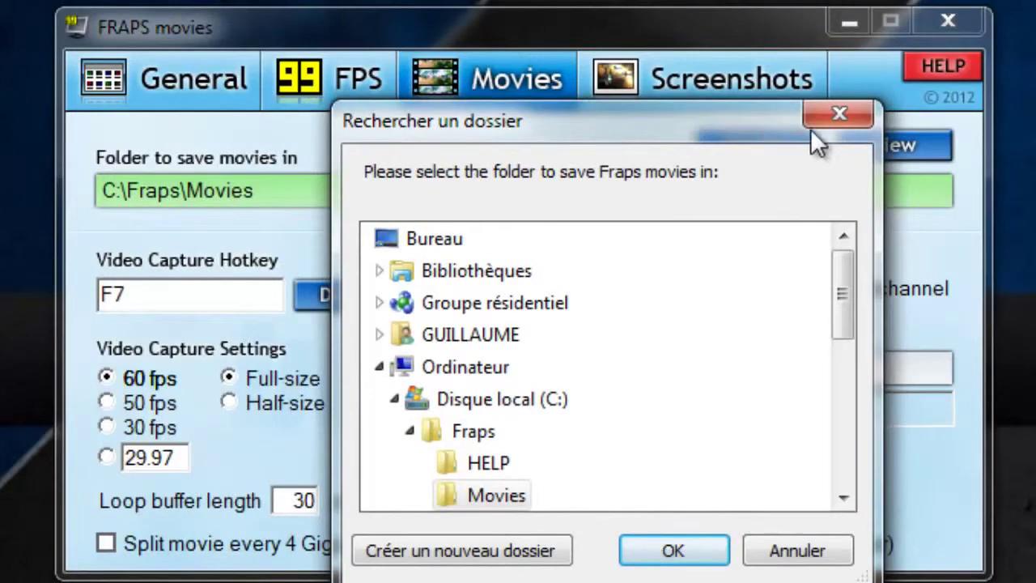
left_click(811, 127)
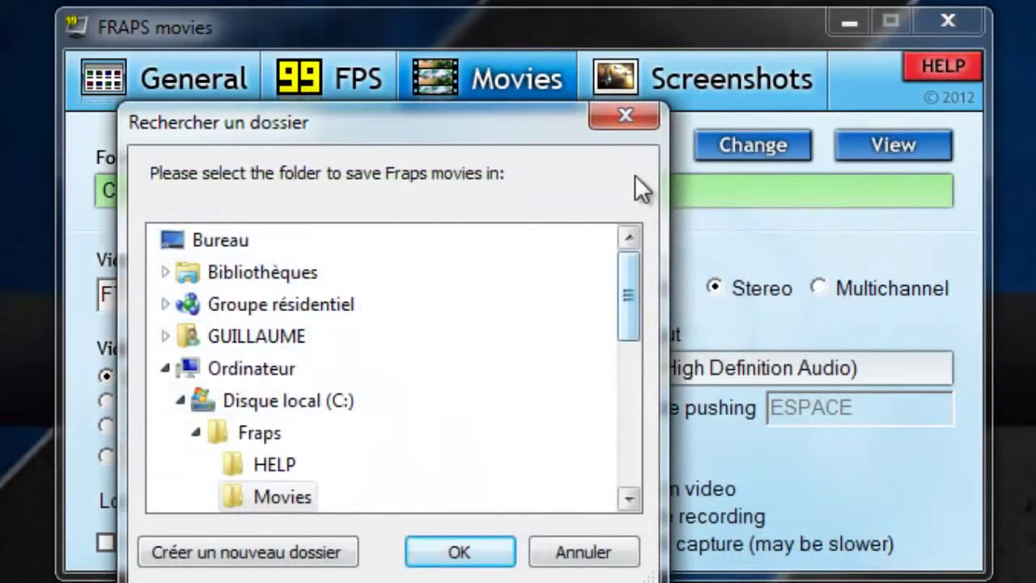
left_click(627, 119)
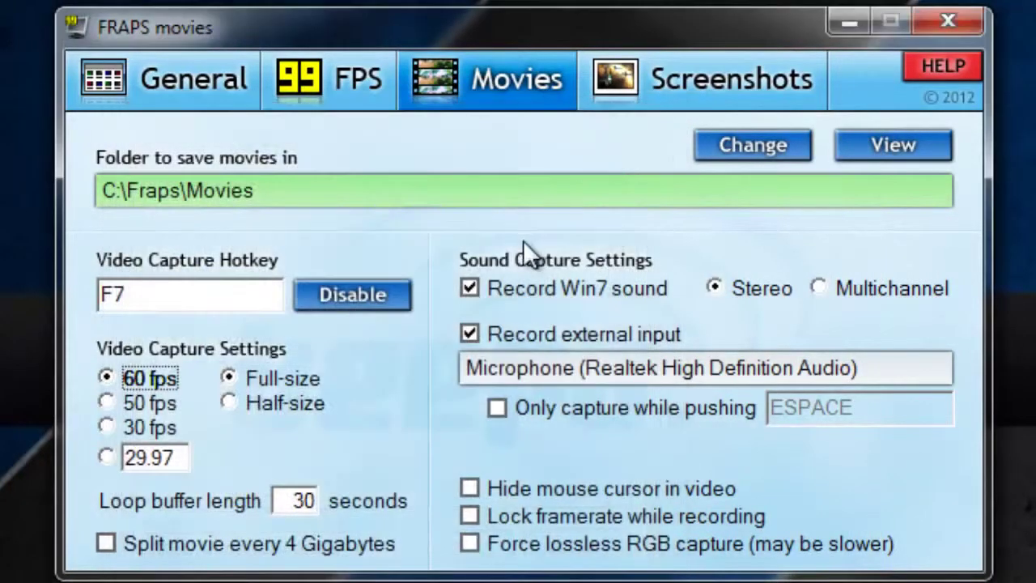
left_click(734, 147)
left_click(620, 120)
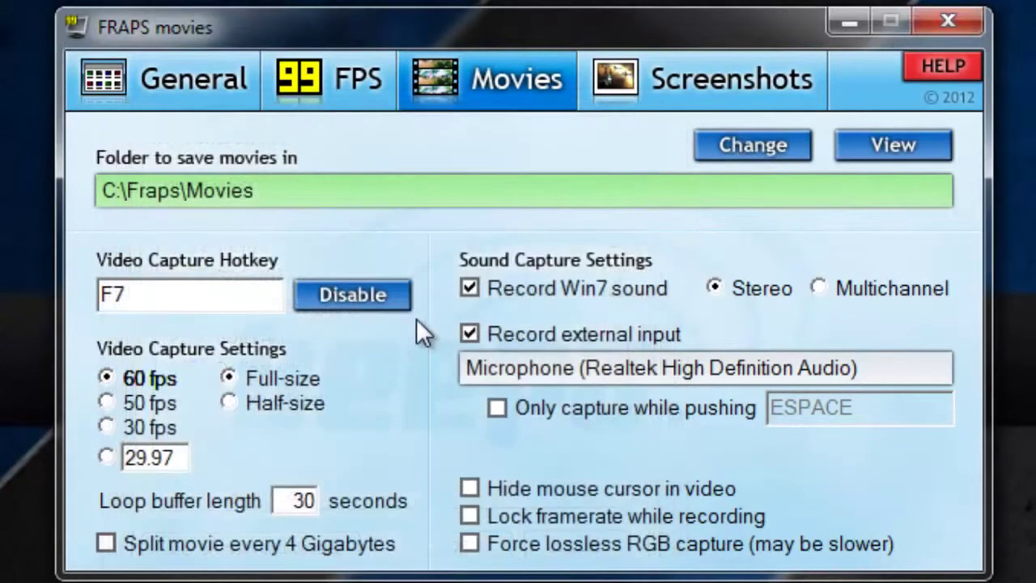
Set the video capture hotkey to F7.
left_click(151, 300)
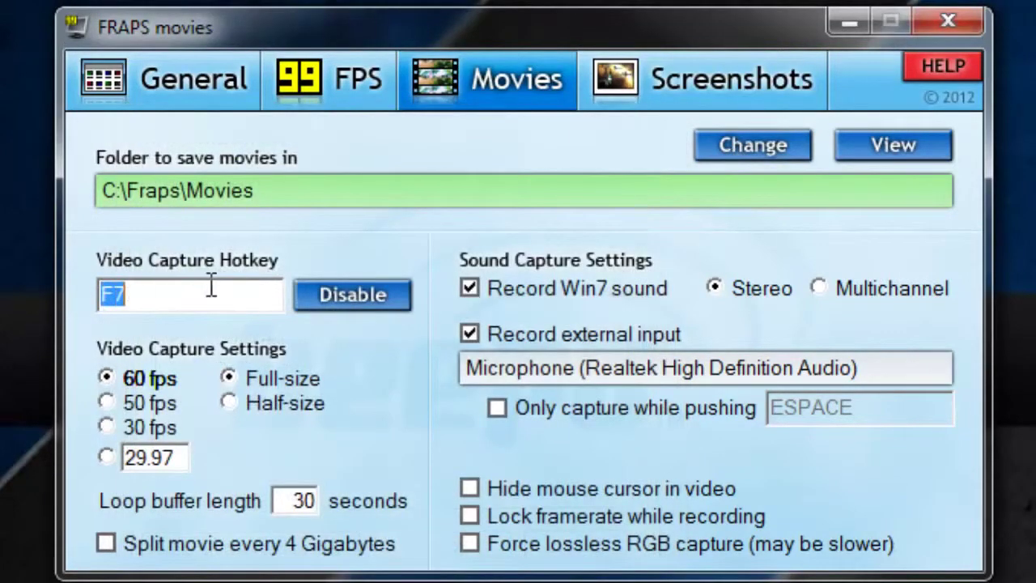
left_click(224, 297)
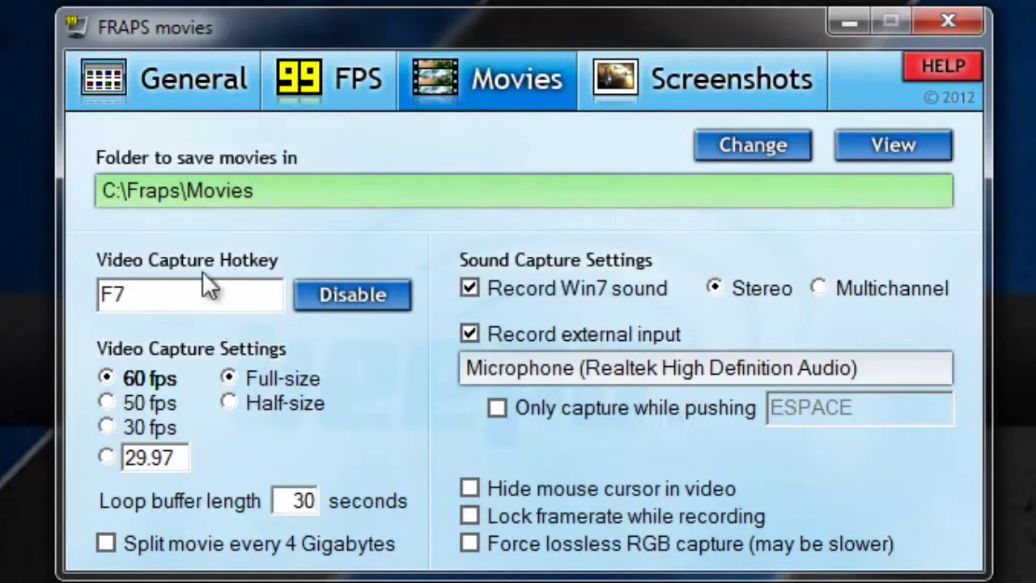
left_click(164, 299)
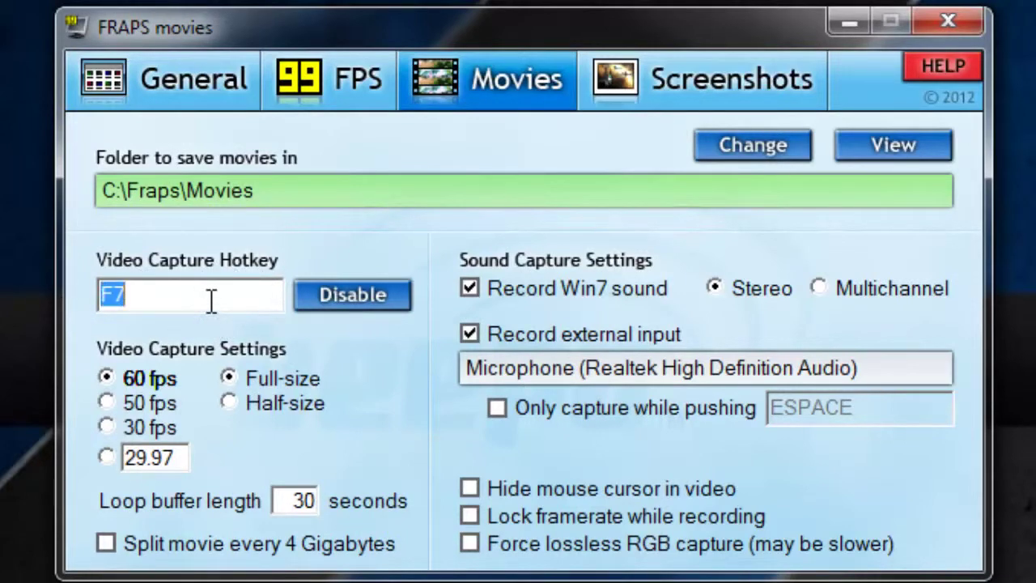
key("F7")
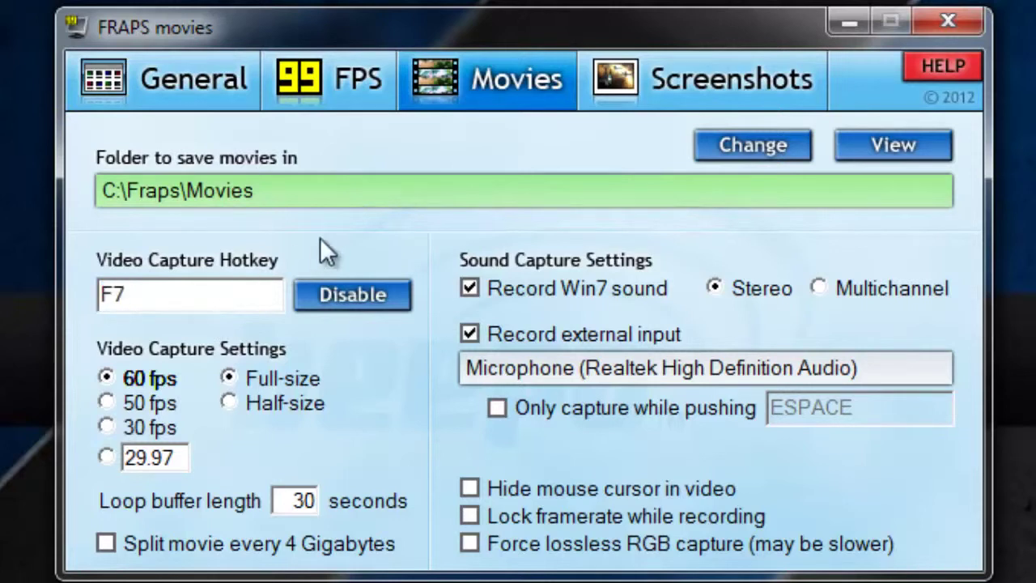
left_click(232, 297)
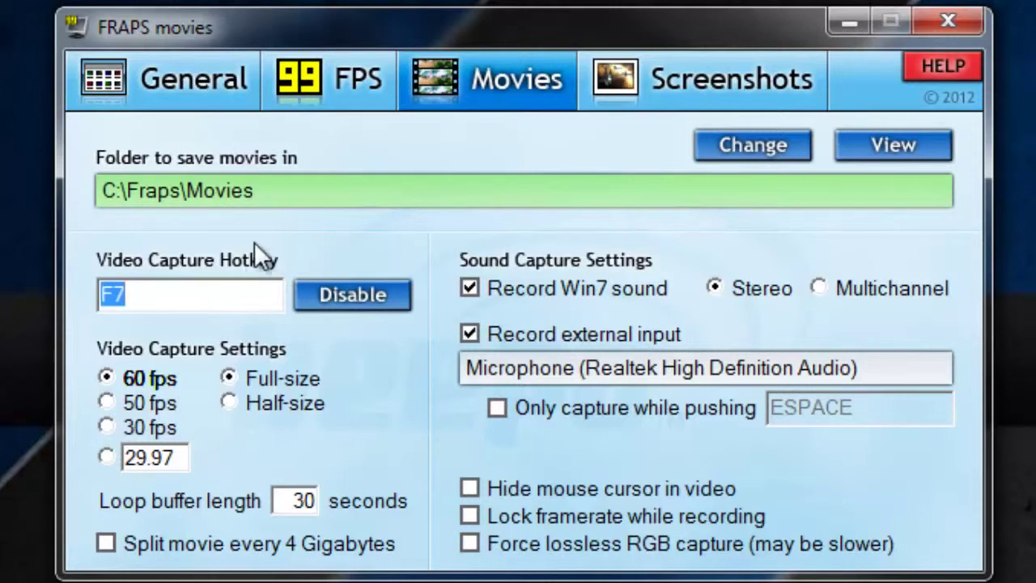
left_click(275, 237)
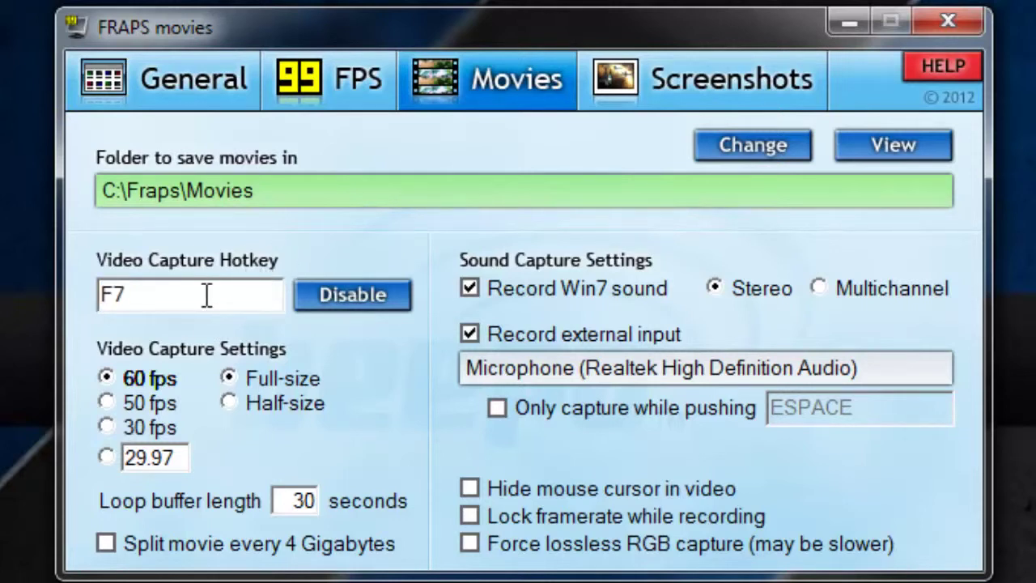
Try the 50 fps, 30 fps and 29.97 fps video capture rates, ending on 60 fps.
left_click(106, 402)
left_click(106, 427)
left_click(106, 457)
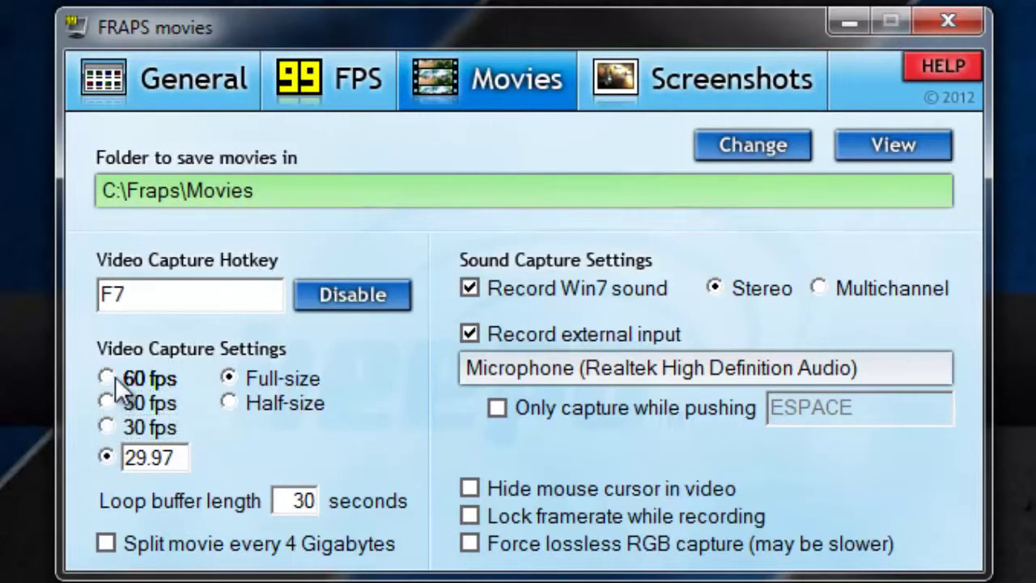
left_click(106, 378)
Switch the video capture size between half-size and full-size and highlight the loop buffer length, ending on full-size.
left_click(228, 402)
left_click(228, 378)
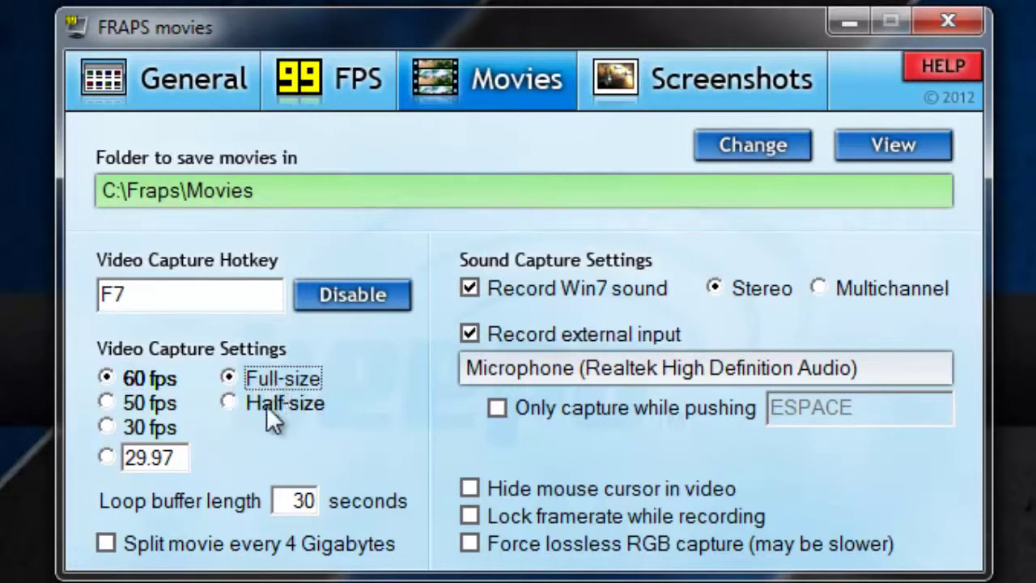
left_click(232, 400)
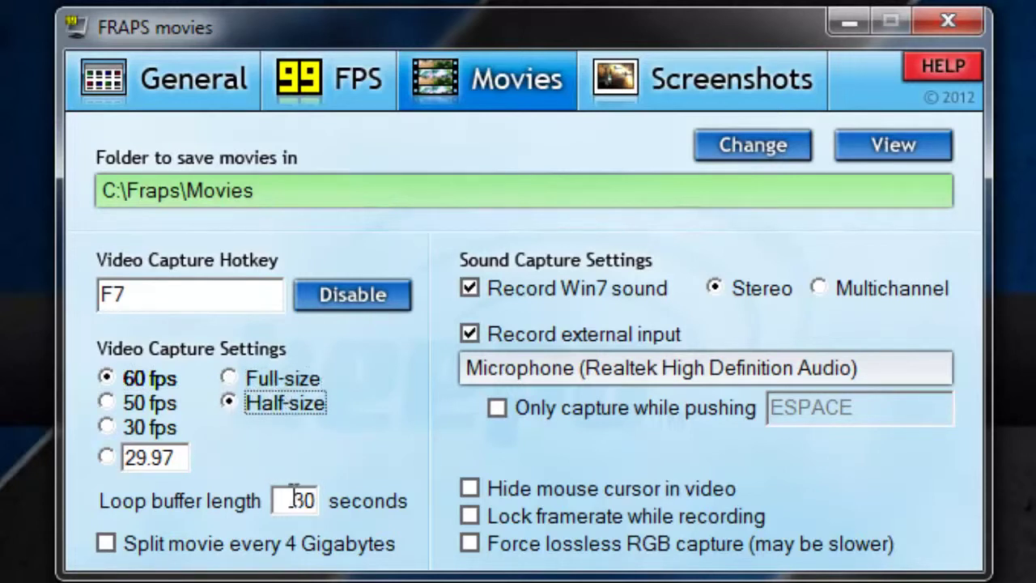
left_click_drag(293, 500, 332, 501)
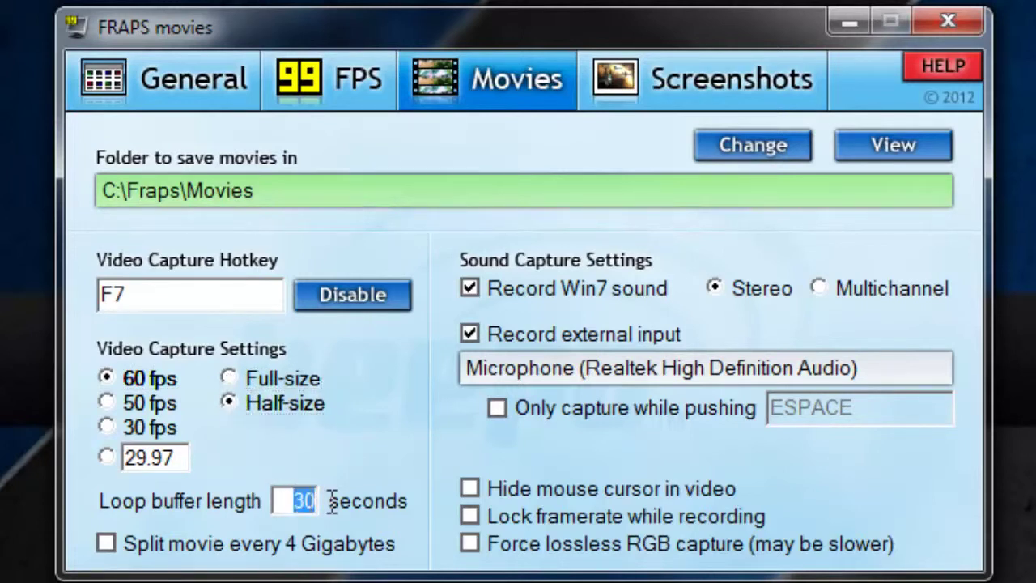
left_click(272, 501)
left_click(230, 379)
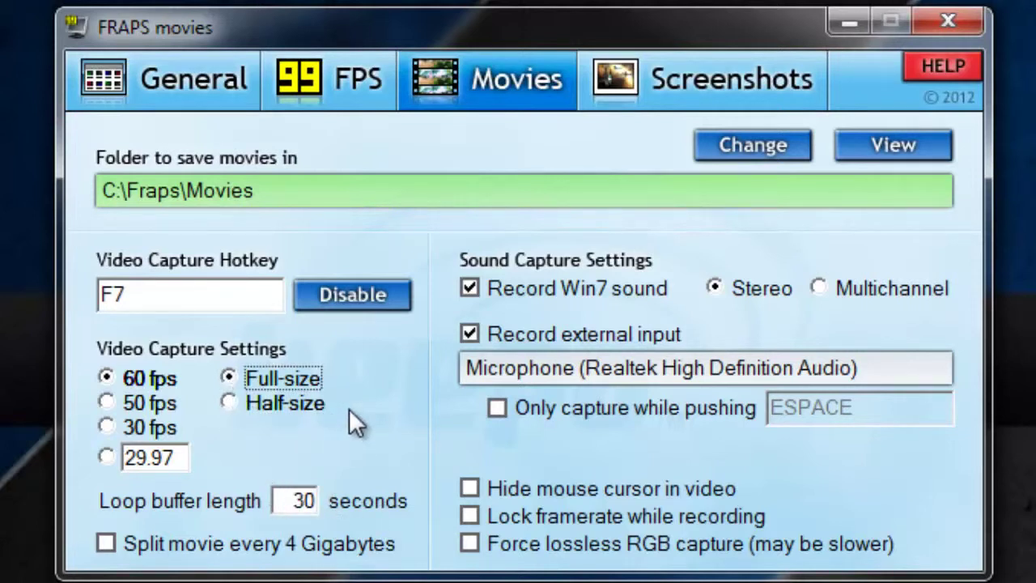
Toggle the recording of Win7 sound and of external input off and on, leaving both enabled.
left_click(467, 286)
left_click(466, 285)
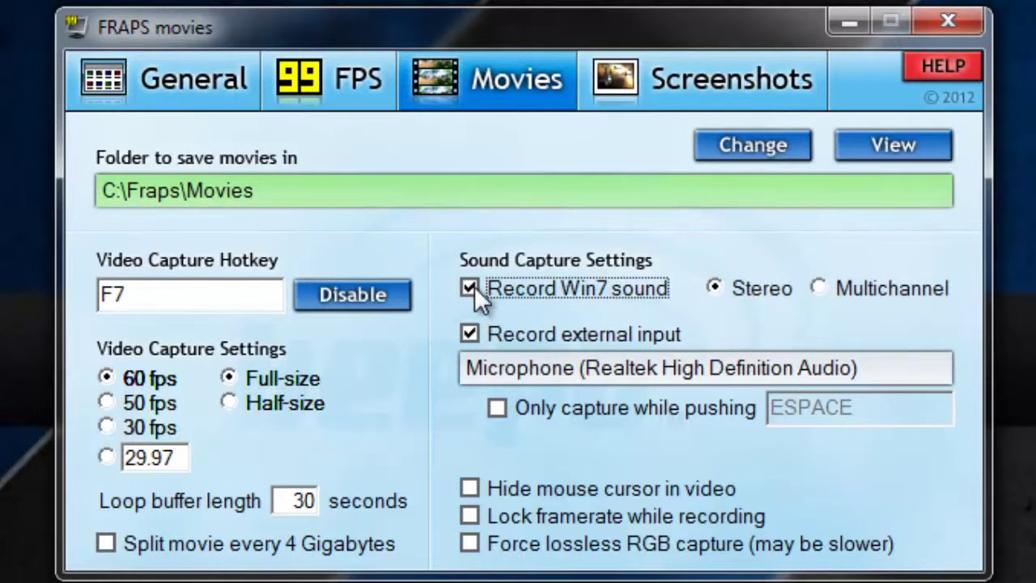
left_click(471, 288)
left_click(471, 287)
left_click(470, 288)
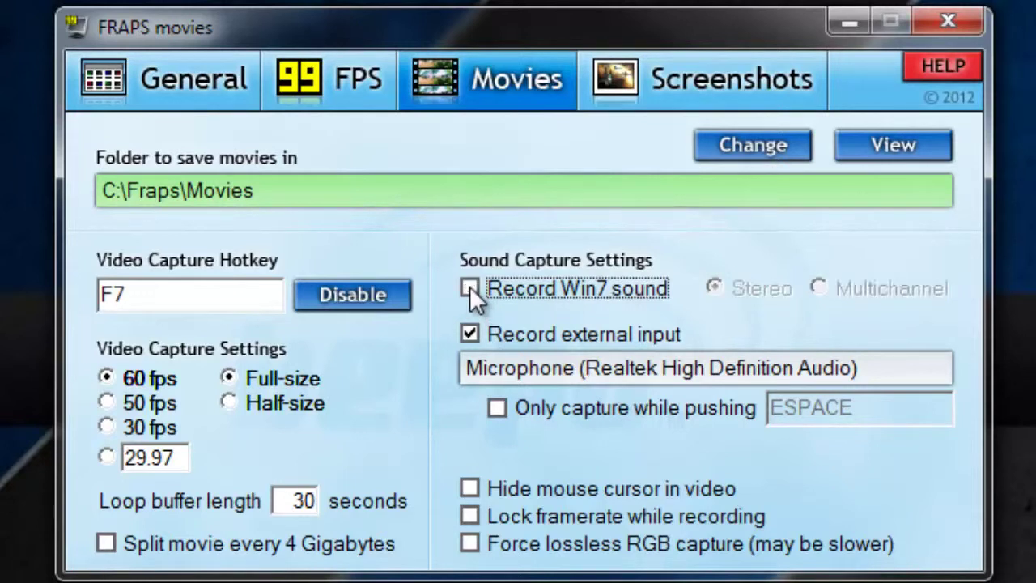
left_click(469, 287)
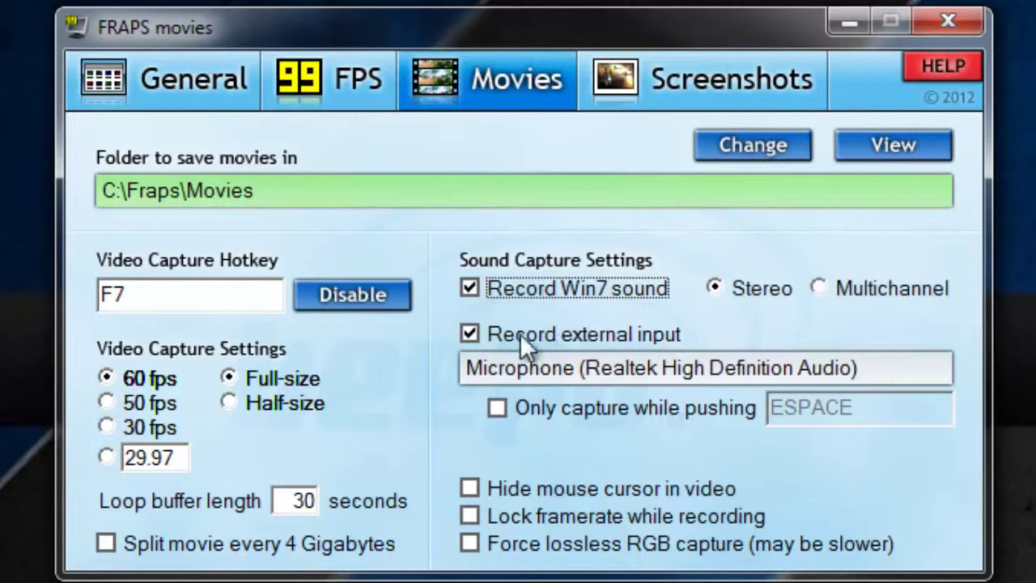
left_click(470, 335)
left_click(470, 335)
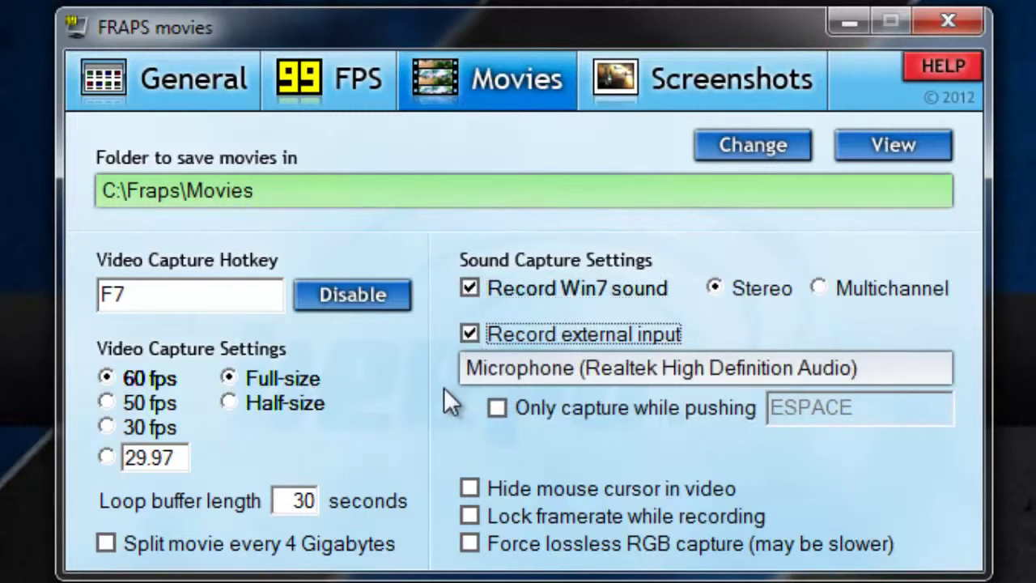
Look over the screenshot, FPS and general settings, and exit Fraps.
left_click(623, 79)
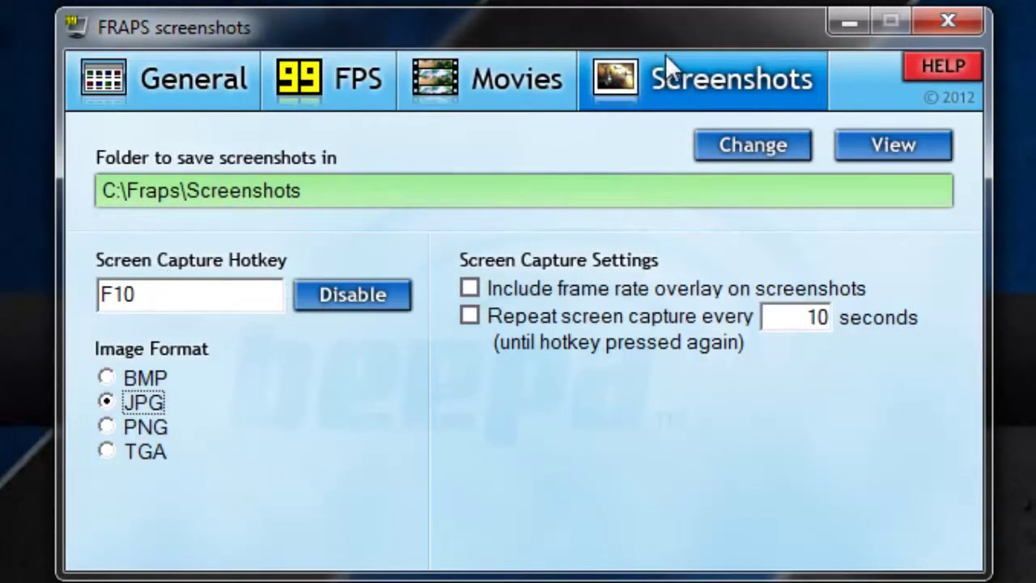
left_click(402, 81)
left_click(348, 79)
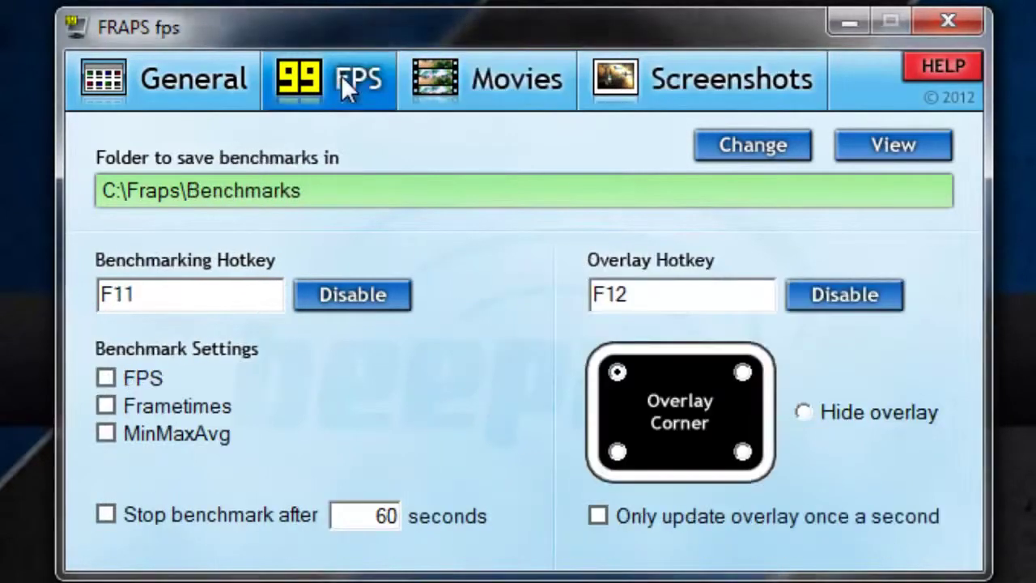
left_click(190, 84)
left_click(947, 27)
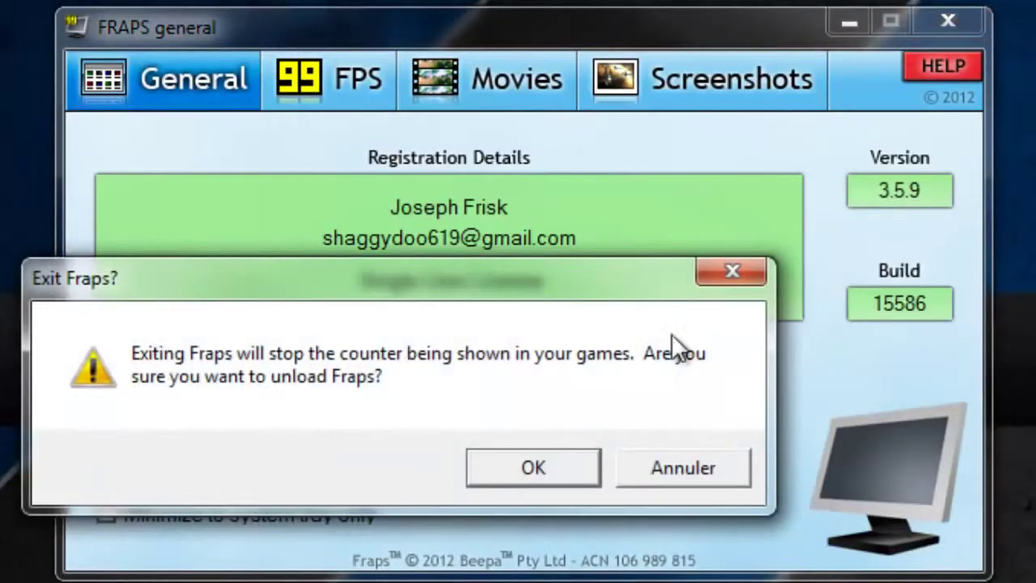
left_click(548, 470)
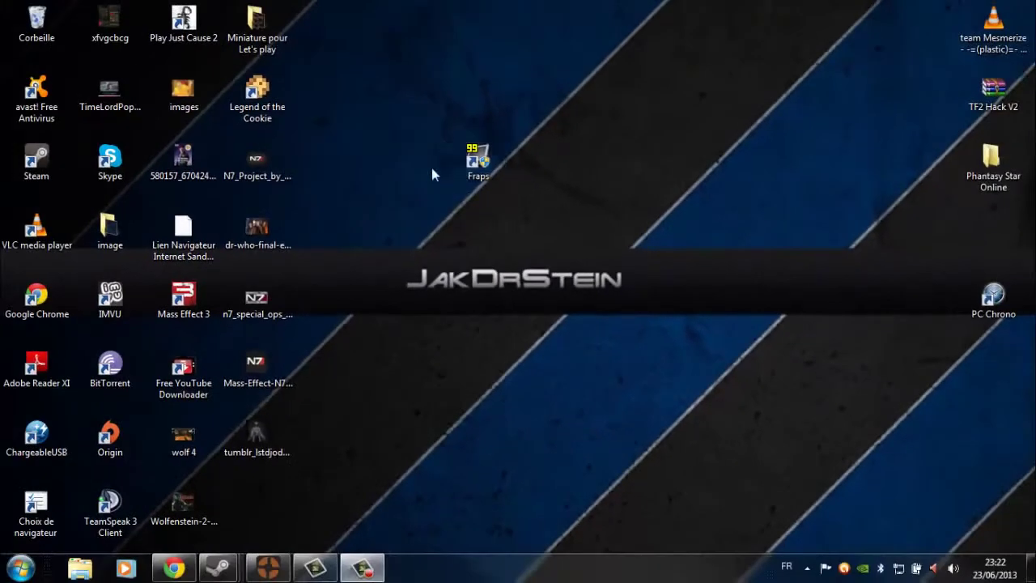
Move the PC Chrono desktop shortcut beside the Fraps shortcut and open PC Chrono.
left_click_drag(981, 287, 537, 148)
double_click(543, 165)
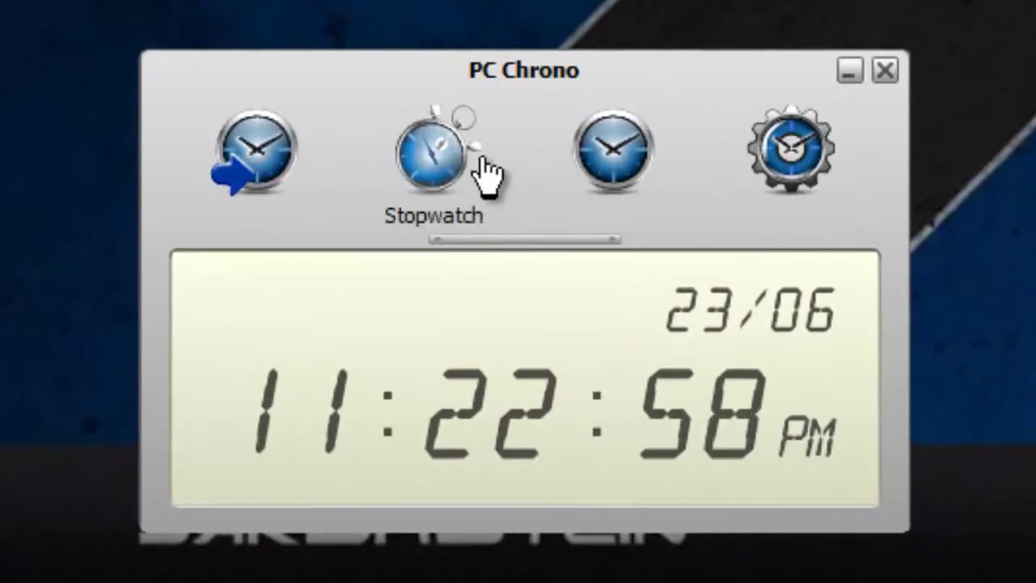
Run the stopwatch with several pauses, restarts and resets, and cancel it and close PC Chrono.
left_click(451, 194)
left_click(467, 300)
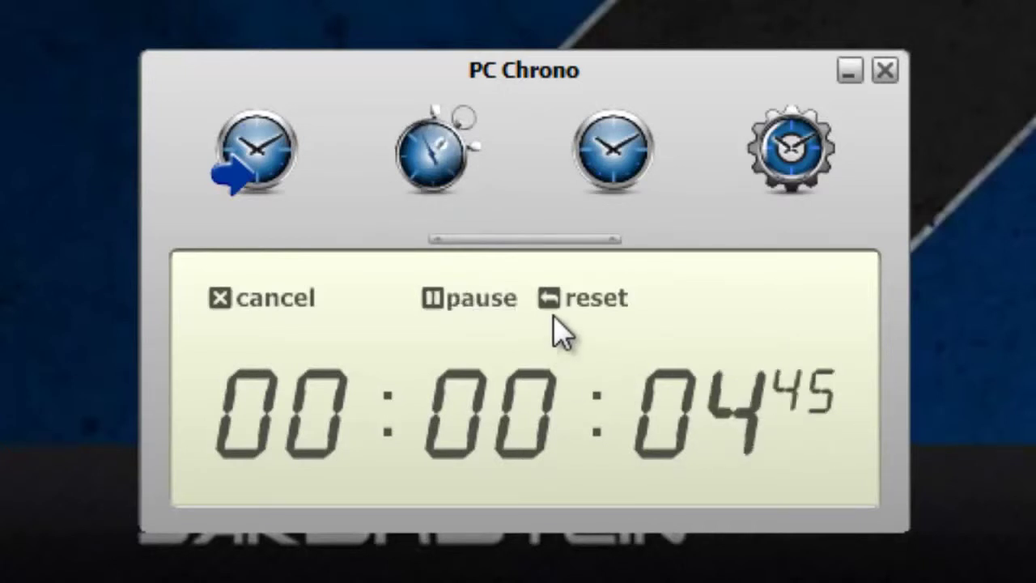
left_click(518, 305)
left_click(550, 301)
left_click(474, 303)
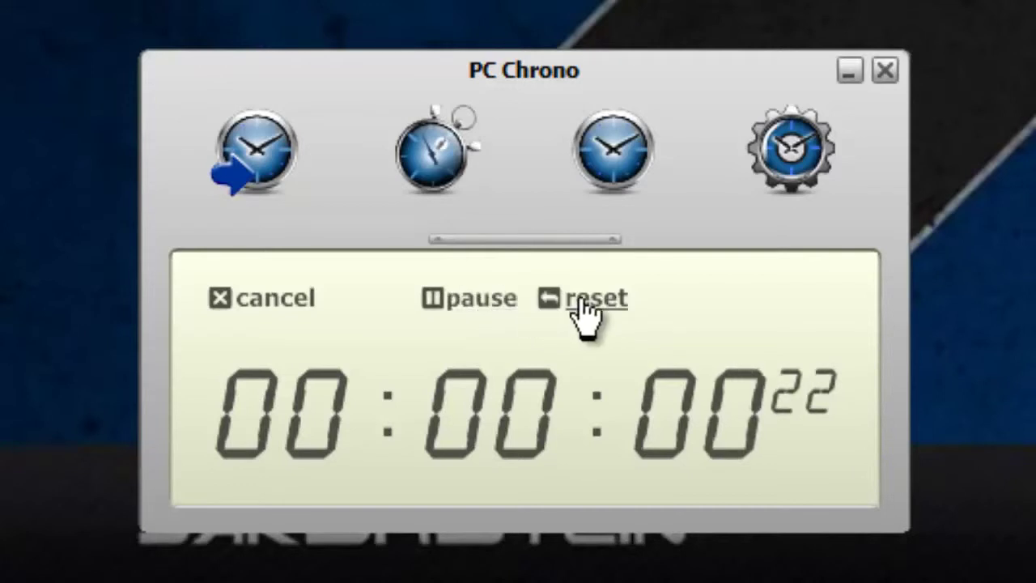
left_click(586, 303)
double_click(475, 303)
left_click(510, 300)
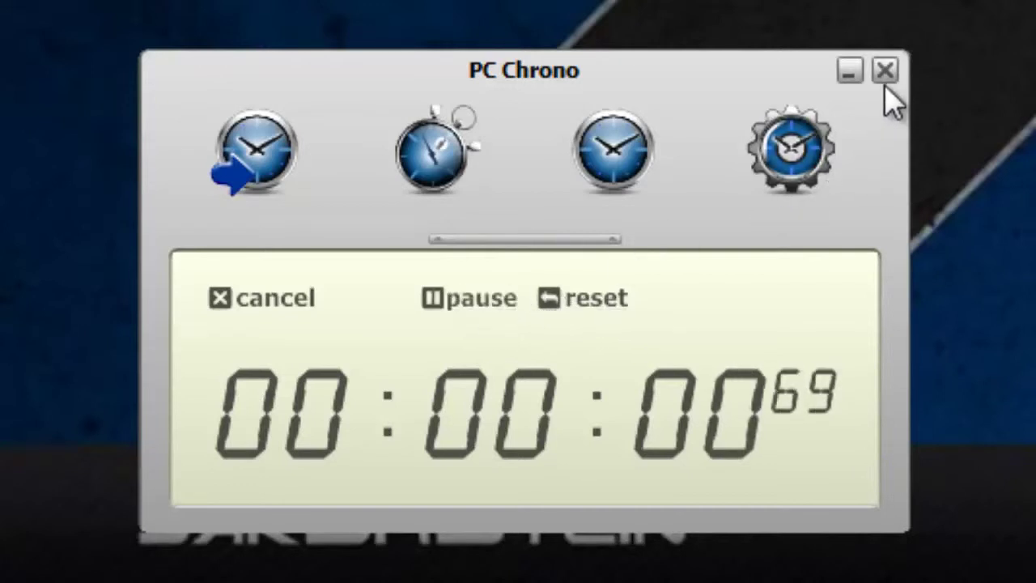
left_click(484, 307)
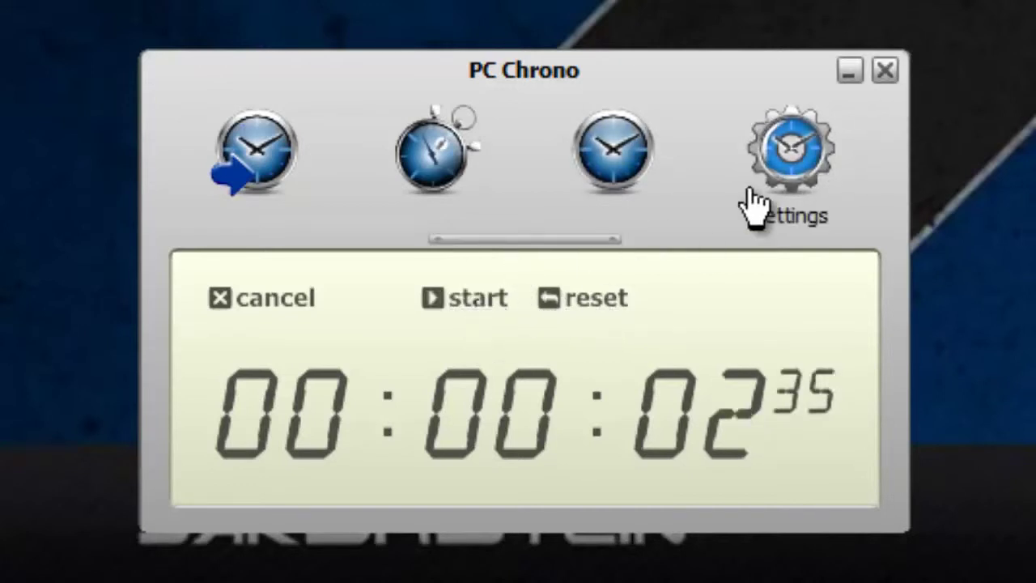
left_click(275, 299)
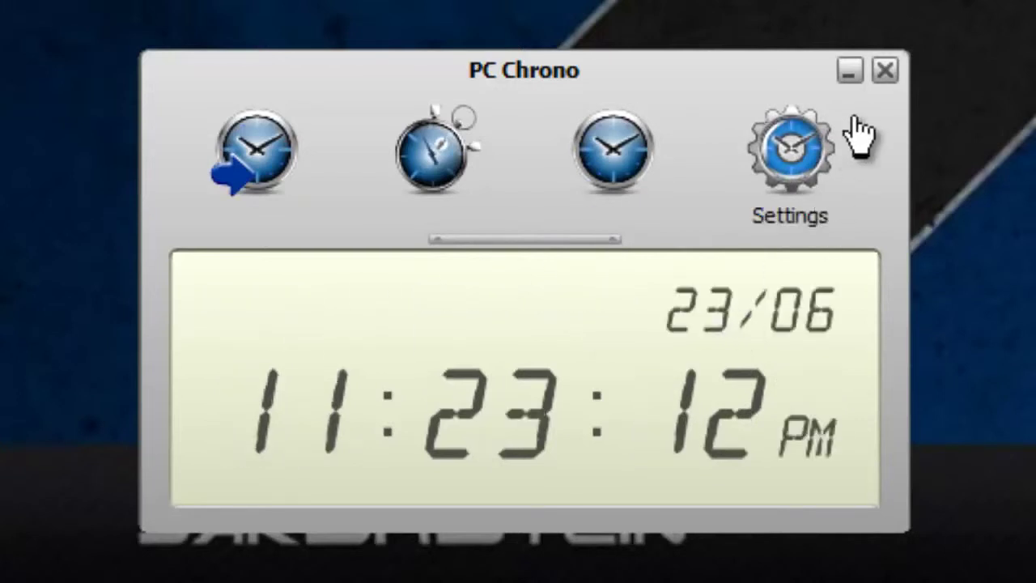
left_click(886, 72)
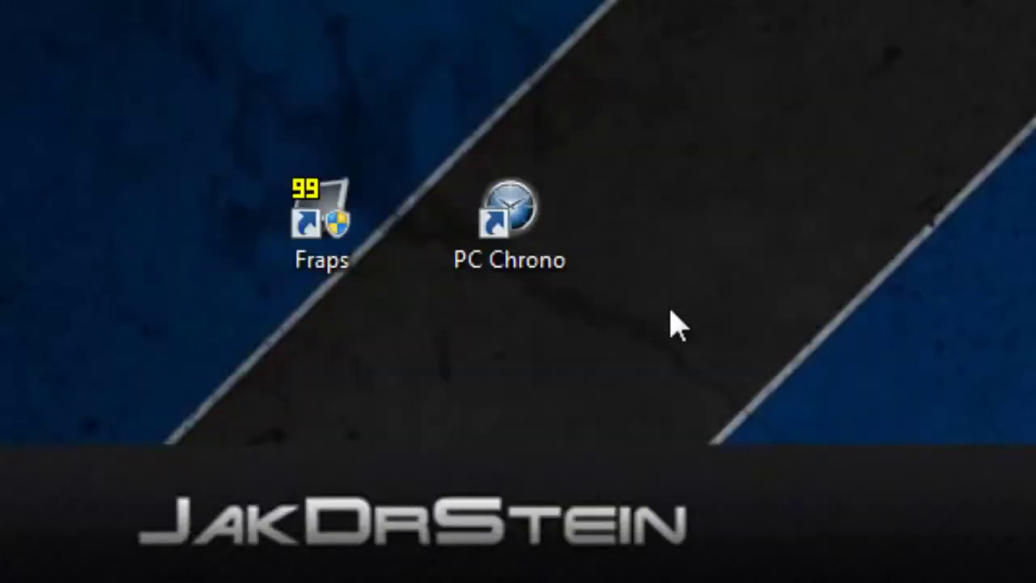